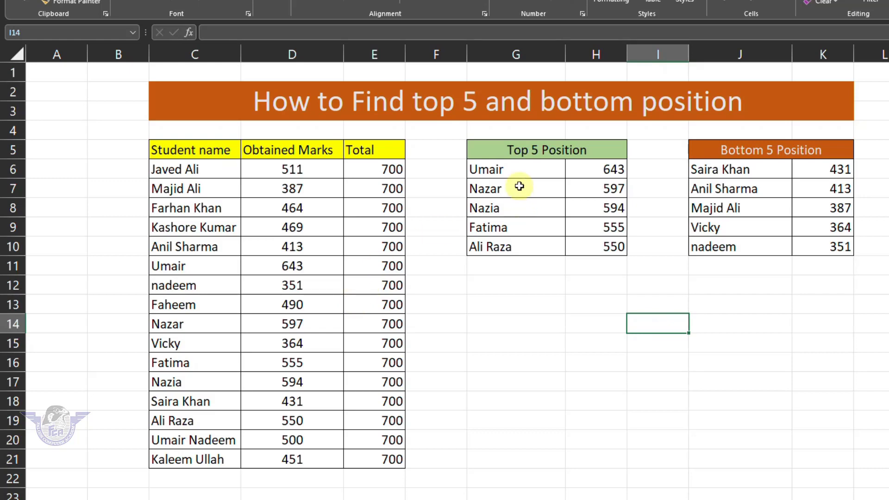
# Clear the existing results in G6:H10 under Top 5 Position and in J6:K10 under Bottom 5 Position.
pyautogui.moveTo(522, 172); pyautogui.dragTo(590, 241)
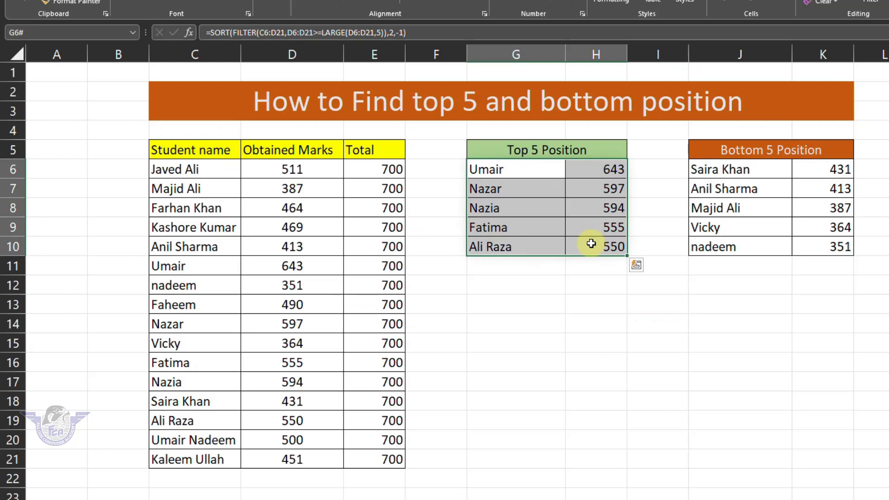
pyautogui.press('Delete')
pyautogui.moveTo(758, 168); pyautogui.dragTo(848, 246)
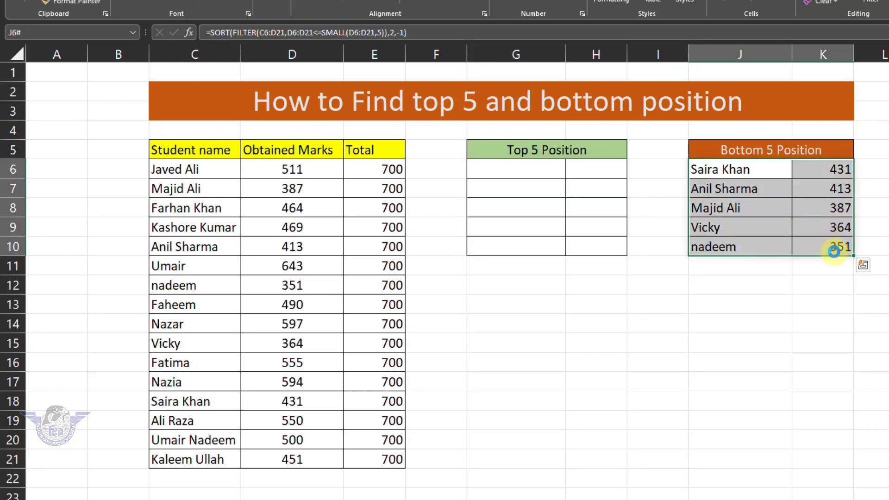
pyautogui.press('Delete')
# Begin a formula in G6 with SORT wrapping FILTER, using the names and marks in C6:D21 as the array.
pyautogui.click(508, 173)
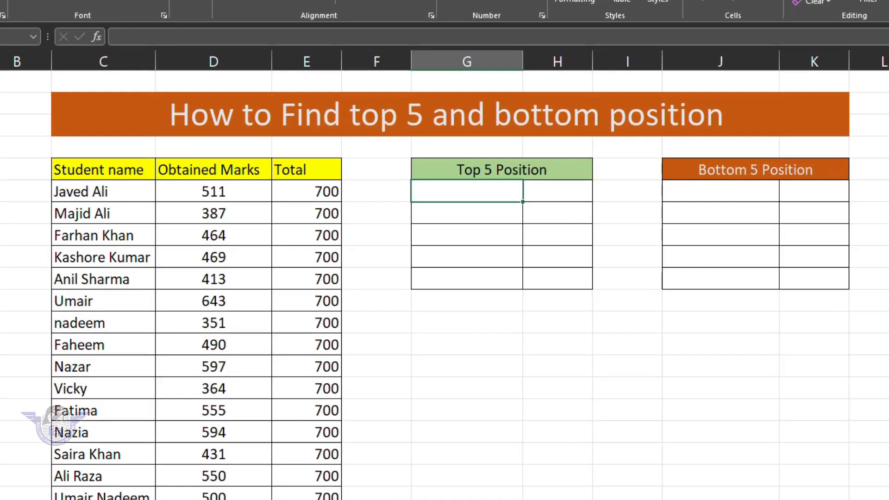
pyautogui.write('=')
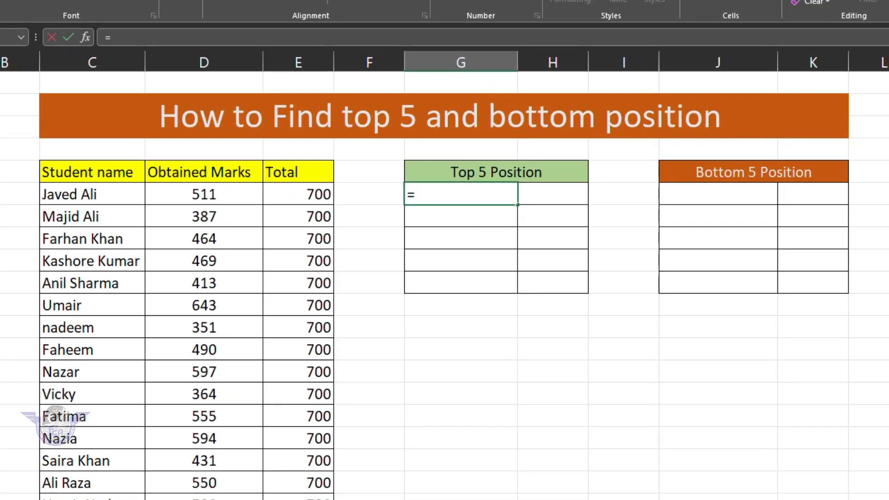
pyautogui.write('sort')
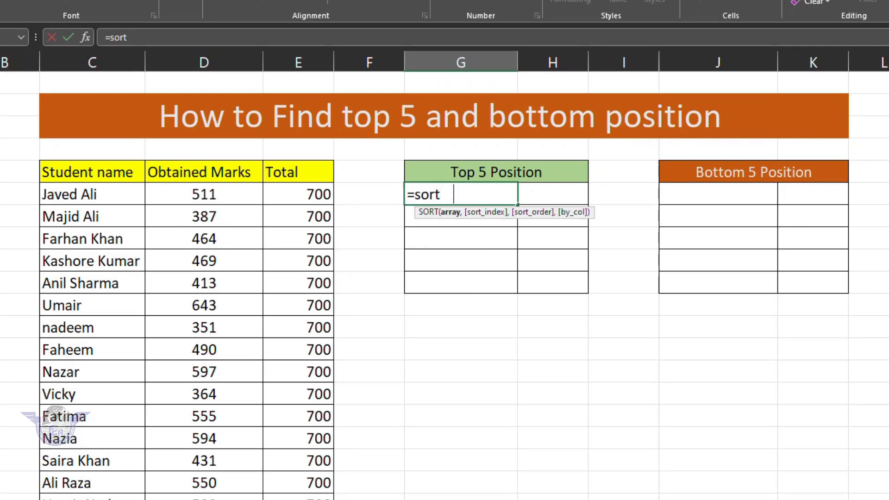
pyautogui.press('Tab')
pyautogui.write('fil')
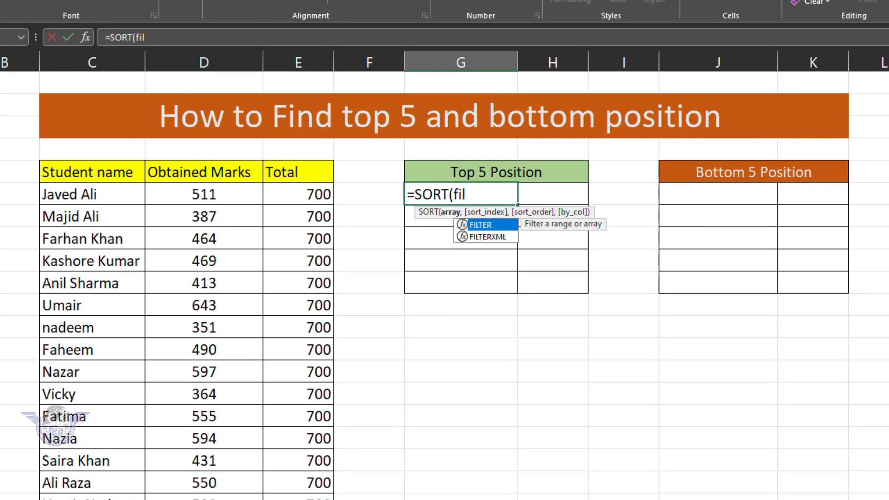
pyautogui.press('Tab')
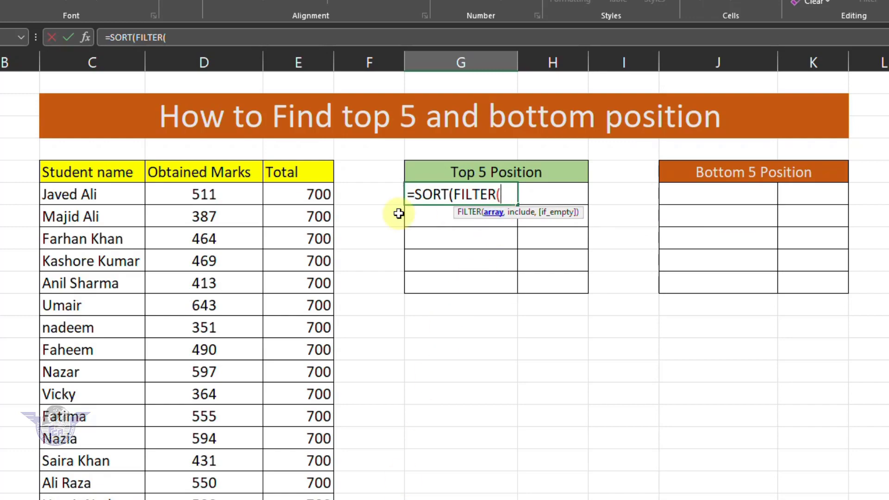
pyautogui.moveTo(106, 197); pyautogui.dragTo(231, 473)
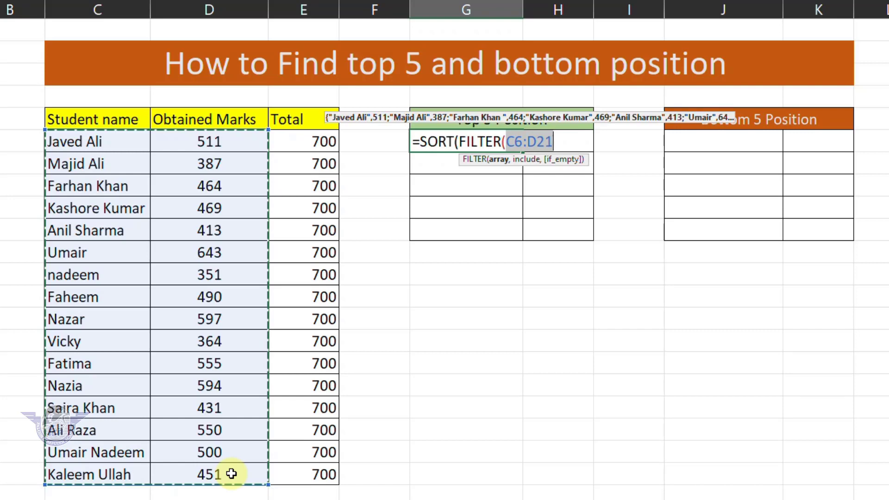
pyautogui.write(',')
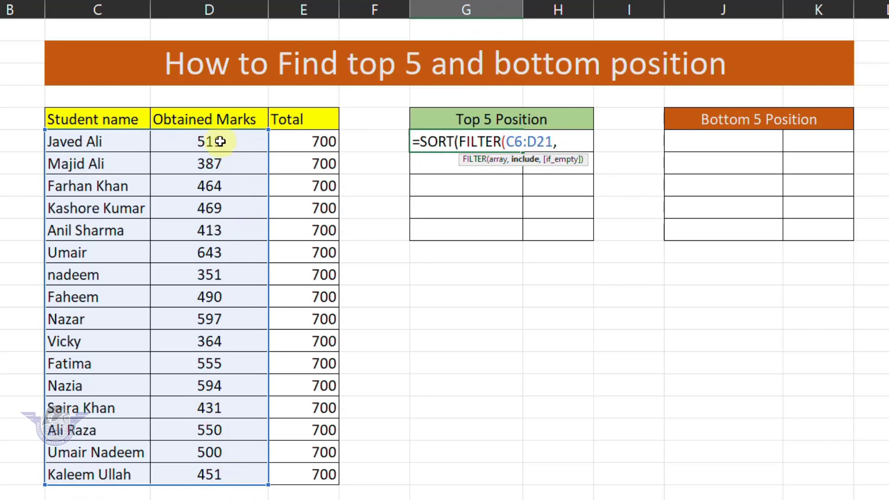
# Add the FILTER condition D6:D21>=LARGE(D6:D21,5) to the G6 formula and close the FILTER function.
pyautogui.moveTo(221, 142); pyautogui.dragTo(237, 472)
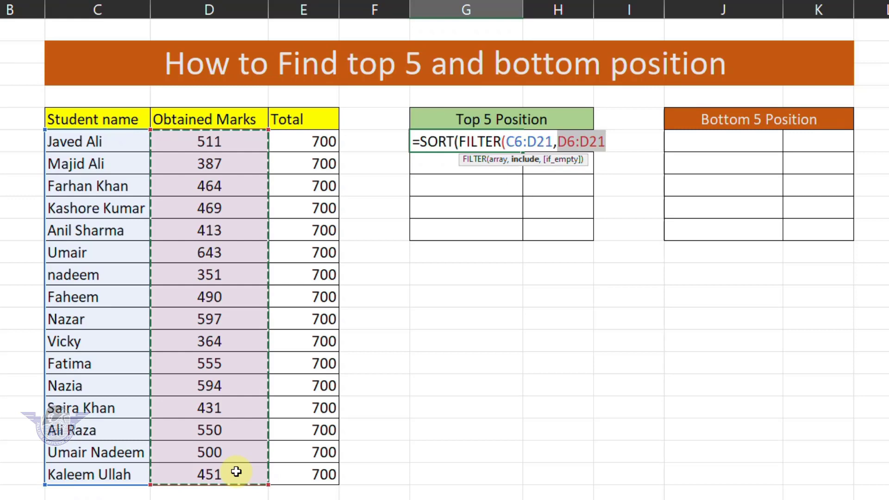
pyautogui.write('>=')
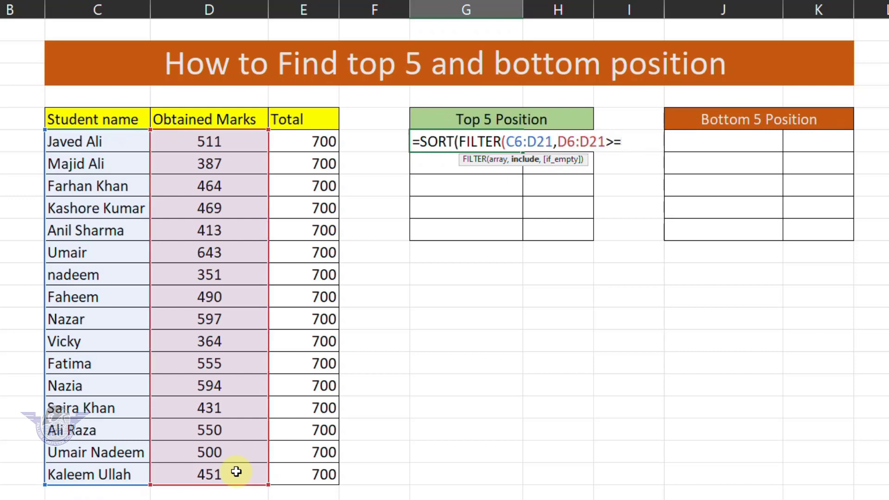
pyautogui.write('lar')
pyautogui.press('Tab')
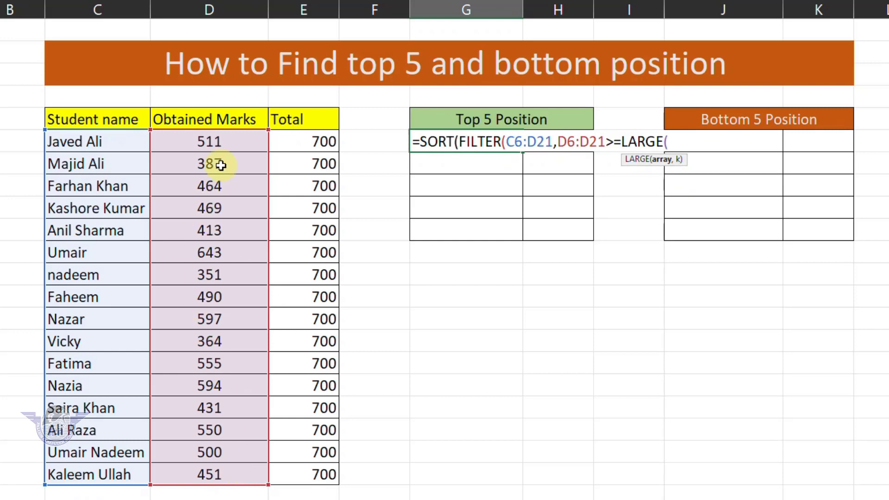
pyautogui.moveTo(229, 141); pyautogui.dragTo(219, 470)
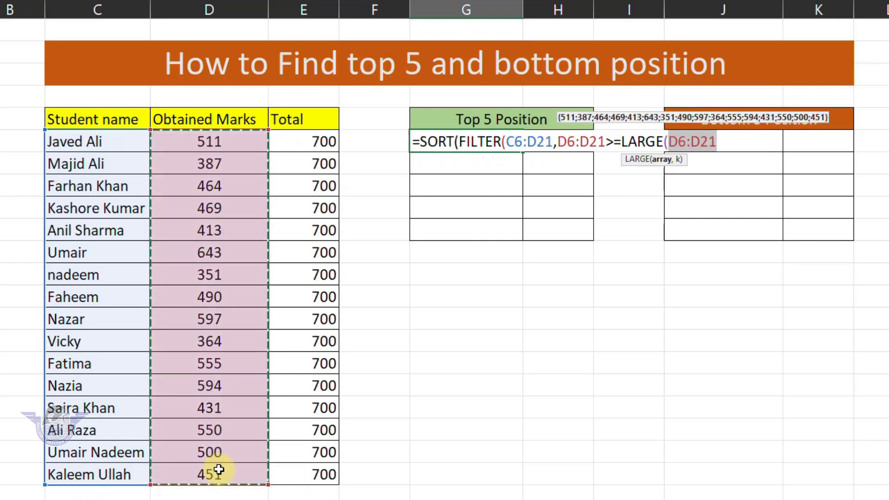
pyautogui.write(',')
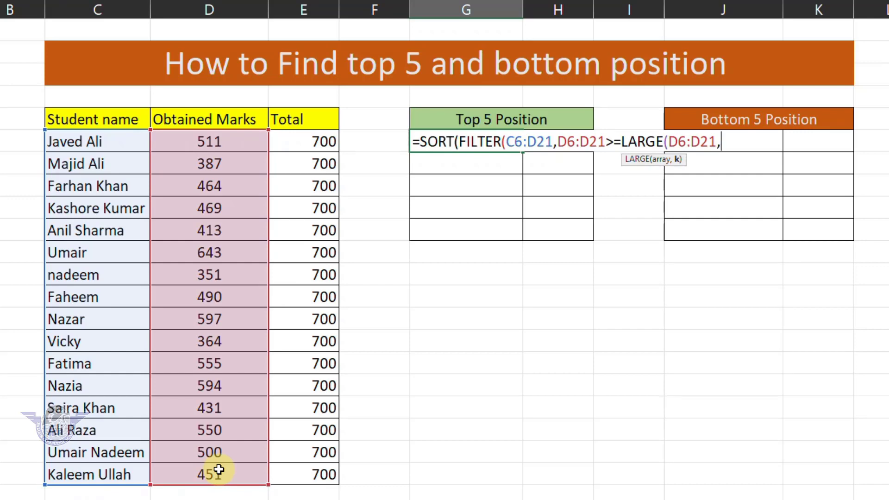
pyautogui.write('5))')
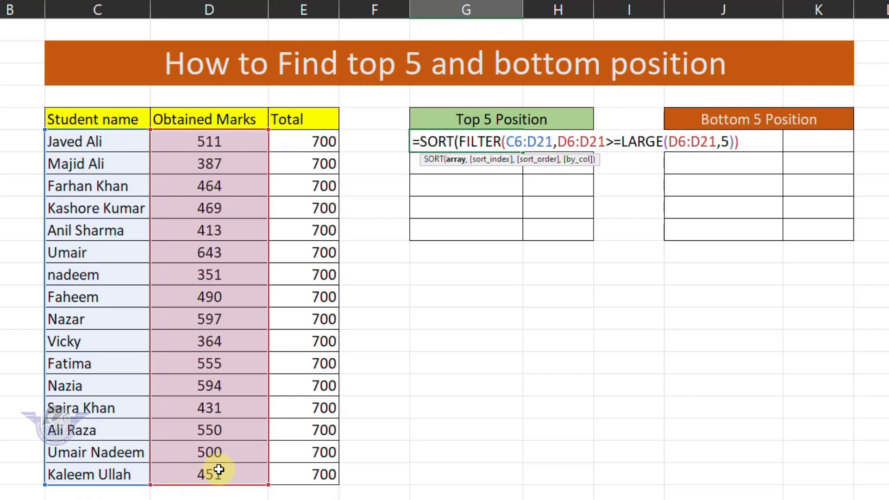
# Complete the G6 formula with sort index 2 and sort order -1 for descending marks, and enter it.
pyautogui.write(',2')
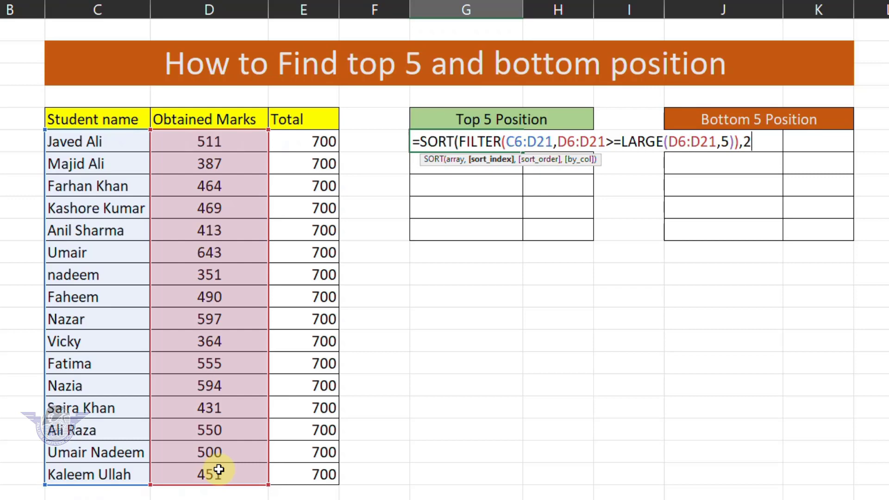
pyautogui.write(',-1')
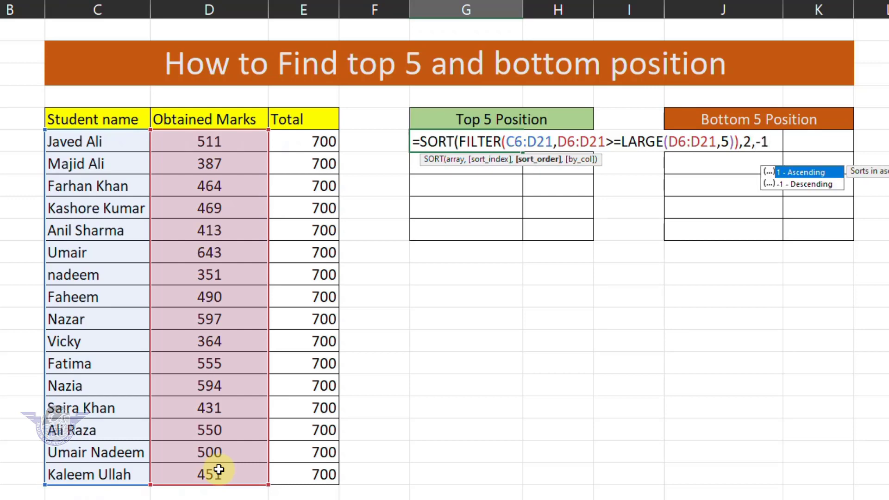
pyautogui.write(')')
pyautogui.press('Return')
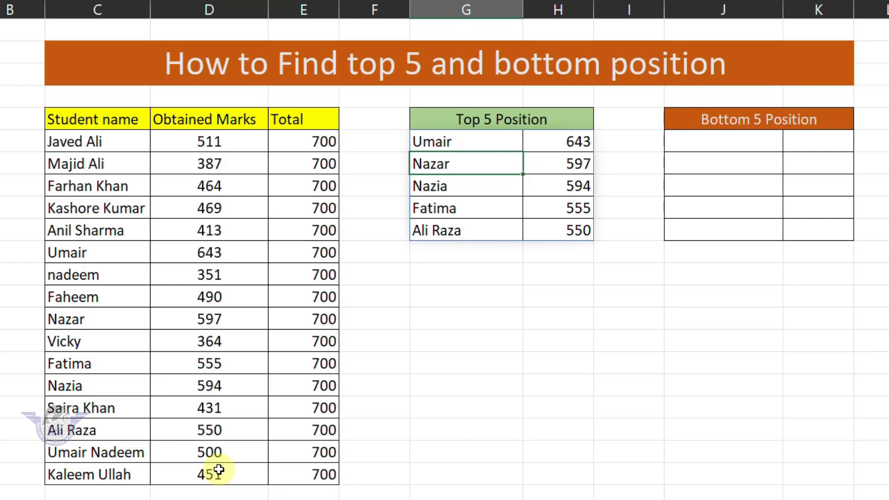
# Begin a formula in J6 under Bottom 5 Position with SORT wrapping FILTER, using C6:D21 as the array.
pyautogui.click(734, 147)
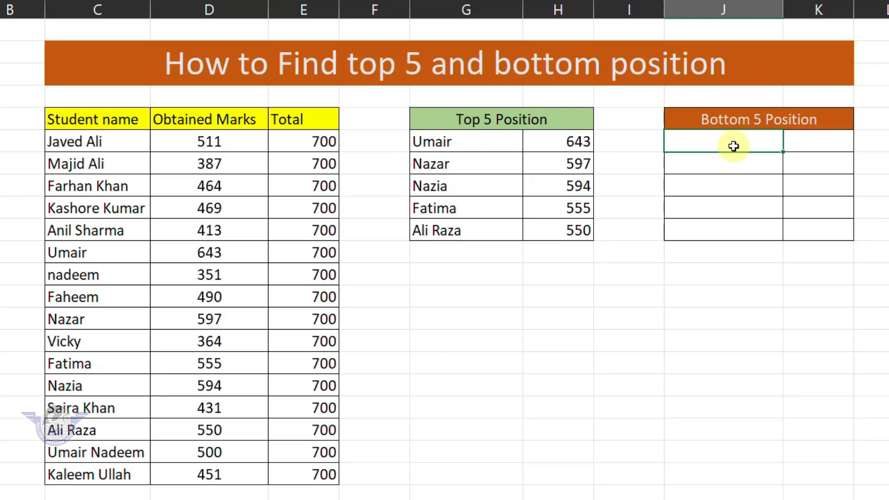
pyautogui.write('=sort')
pyautogui.press('Tab')
pyautogui.write('fil')
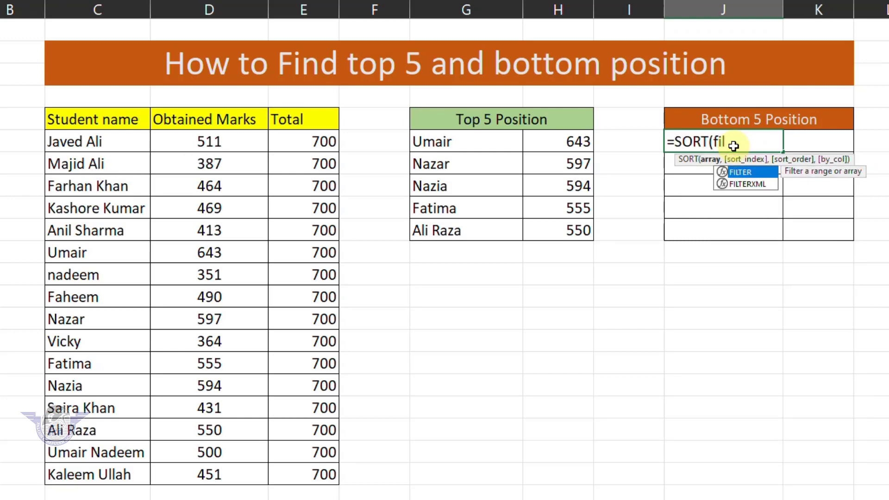
pyautogui.press('Tab')
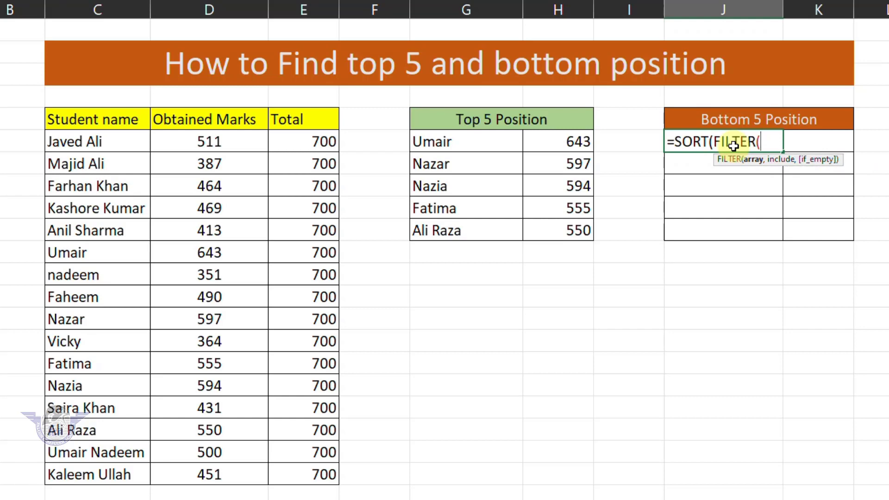
pyautogui.moveTo(60, 145); pyautogui.dragTo(189, 467)
pyautogui.write(',')
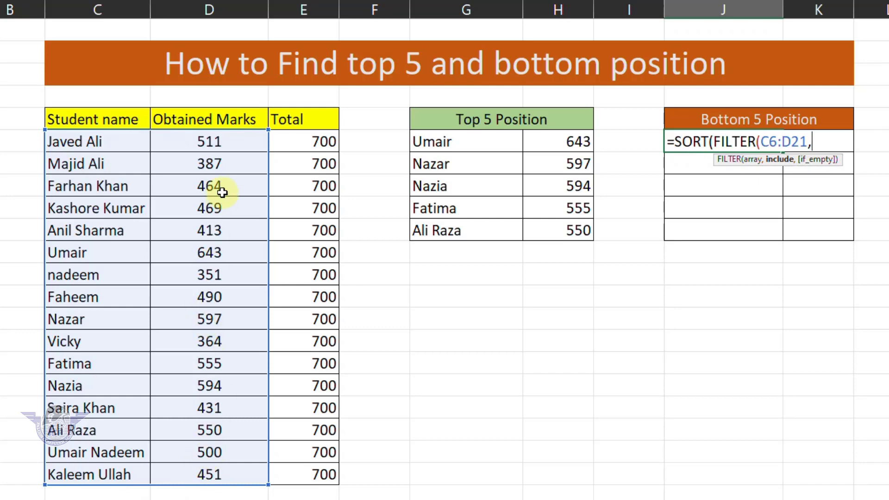
# Add the FILTER condition D6:D21<=SMALL(D6:D21,5) to the J6 formula and close the FILTER function.
pyautogui.moveTo(227, 142); pyautogui.dragTo(224, 468)
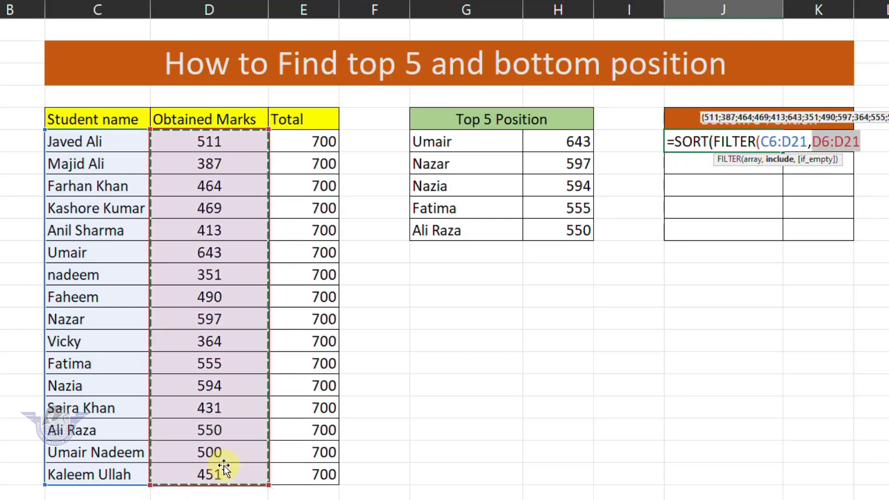
pyautogui.write(',')
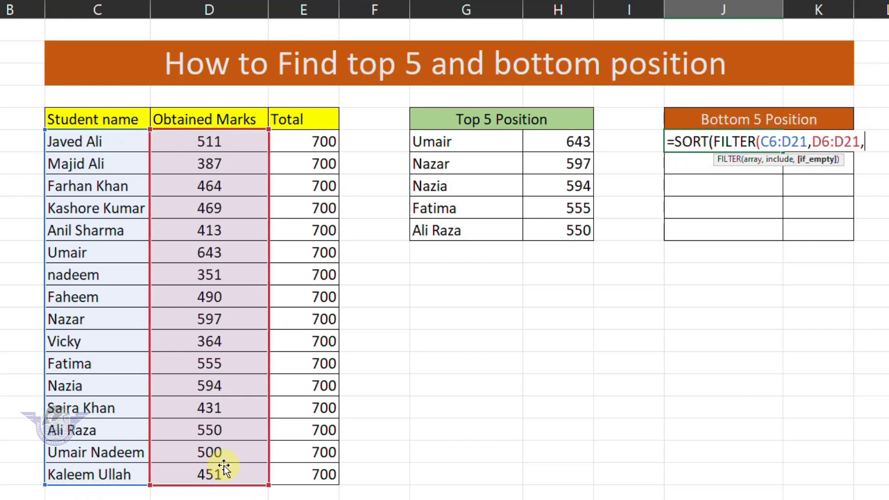
pyautogui.press('BackSpace')
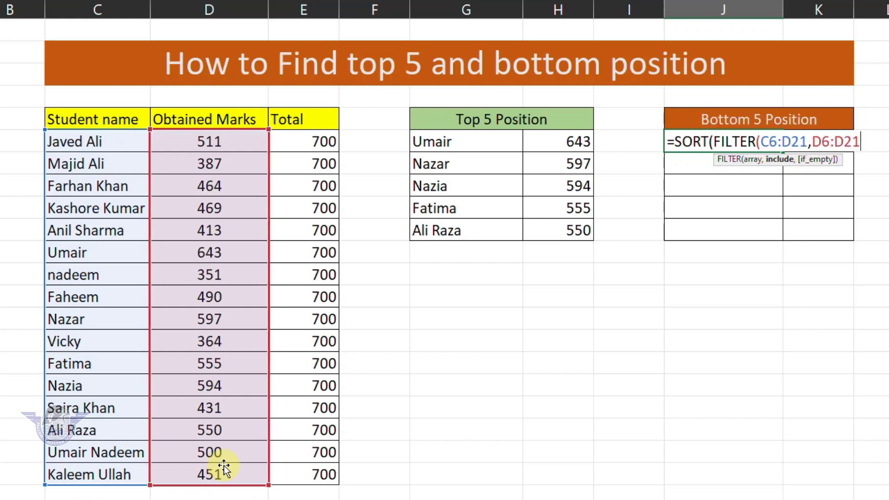
pyautogui.write('<=')
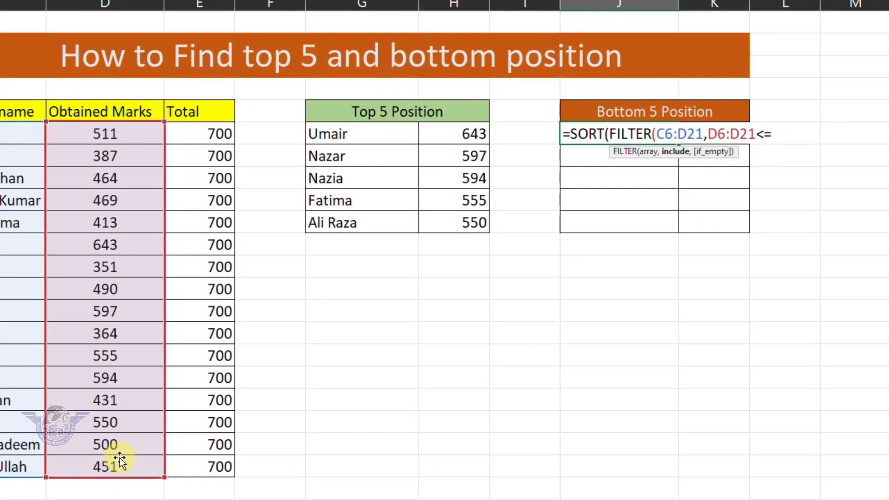
pyautogui.write('sm')
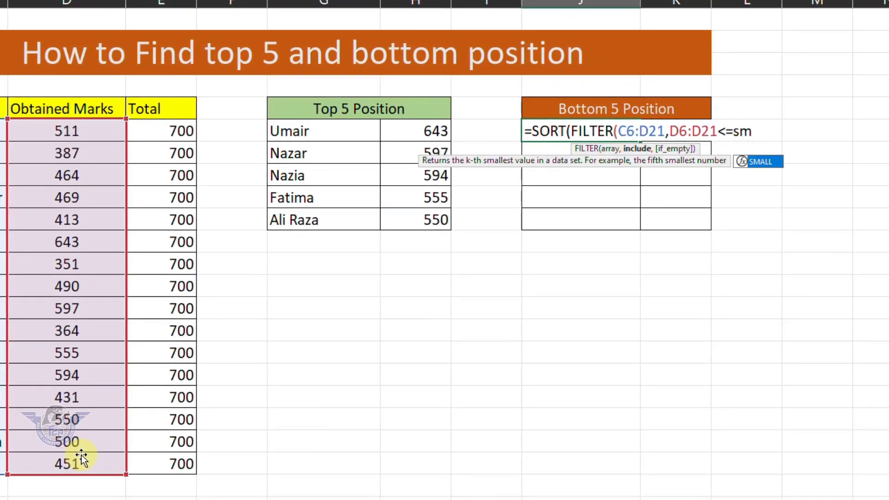
pyautogui.press('Tab')
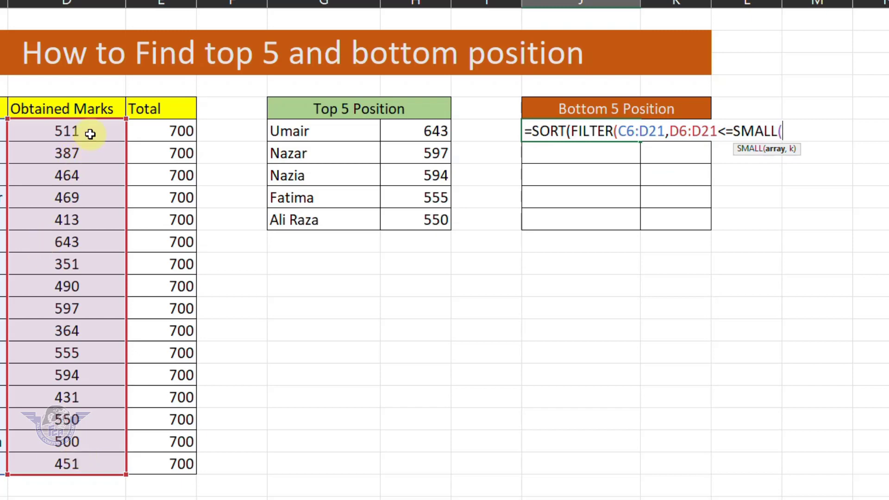
pyautogui.moveTo(89, 131); pyautogui.dragTo(79, 457)
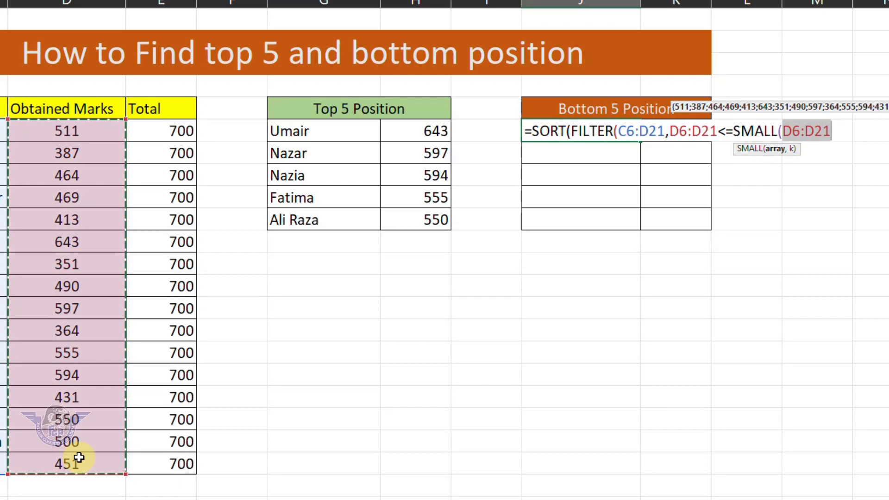
pyautogui.write(',')
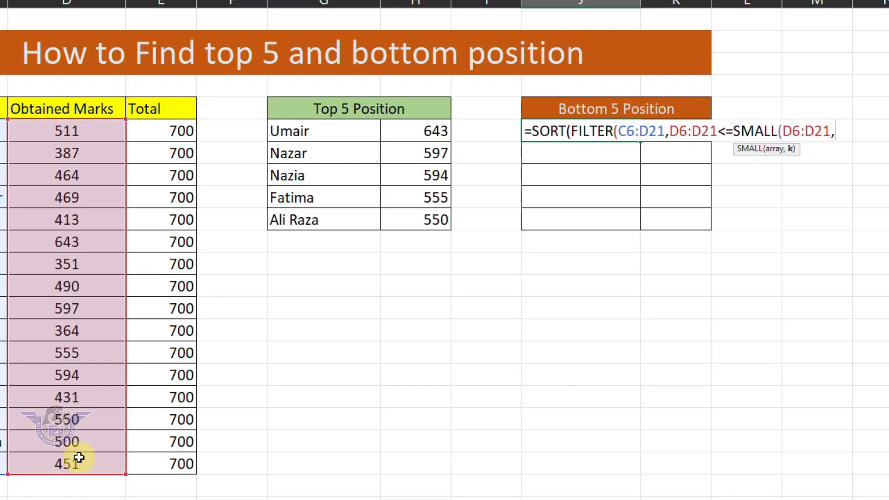
pyautogui.write('5))')
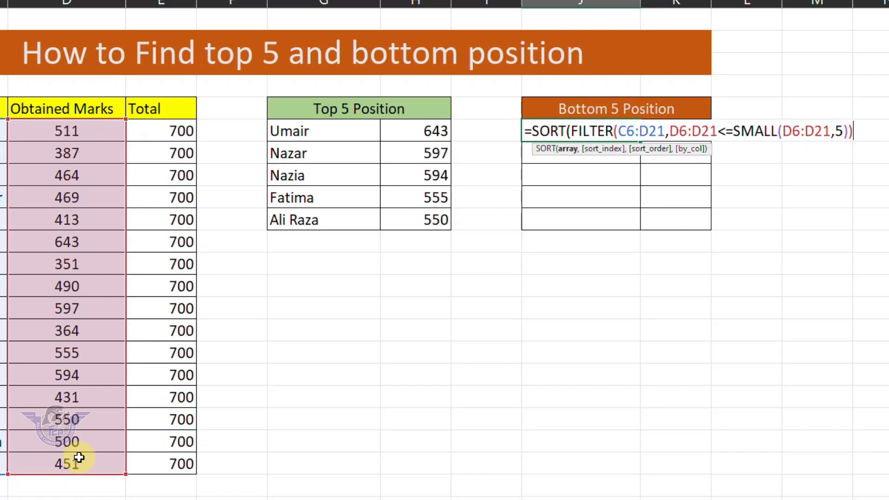
# Complete the J6 formula with sort index 2 and sort order -1, and enter it.
pyautogui.write(',')
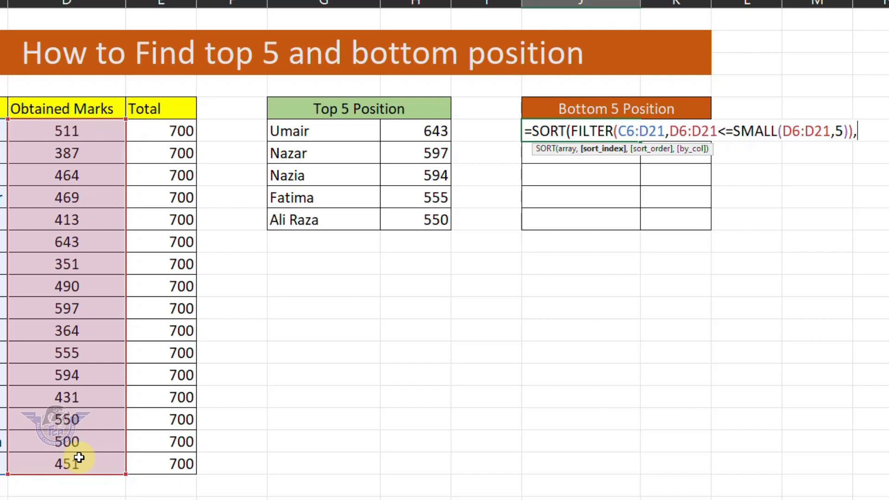
pyautogui.write('2,')
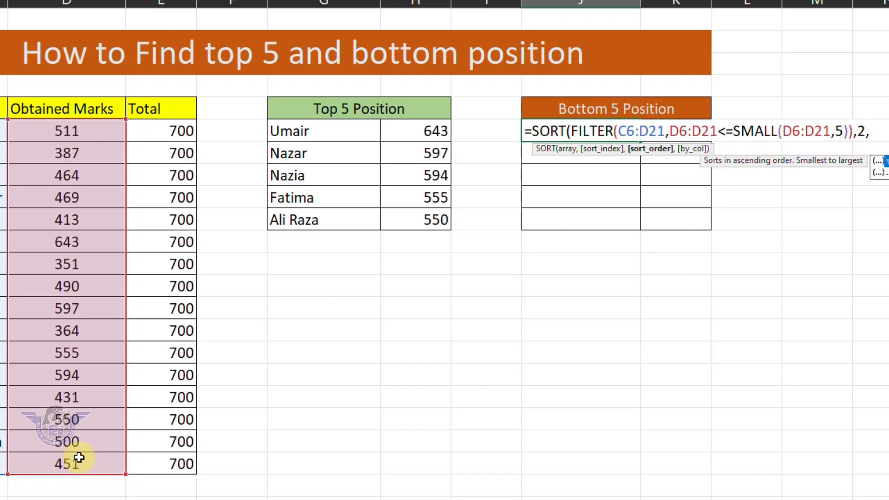
pyautogui.write('-1')
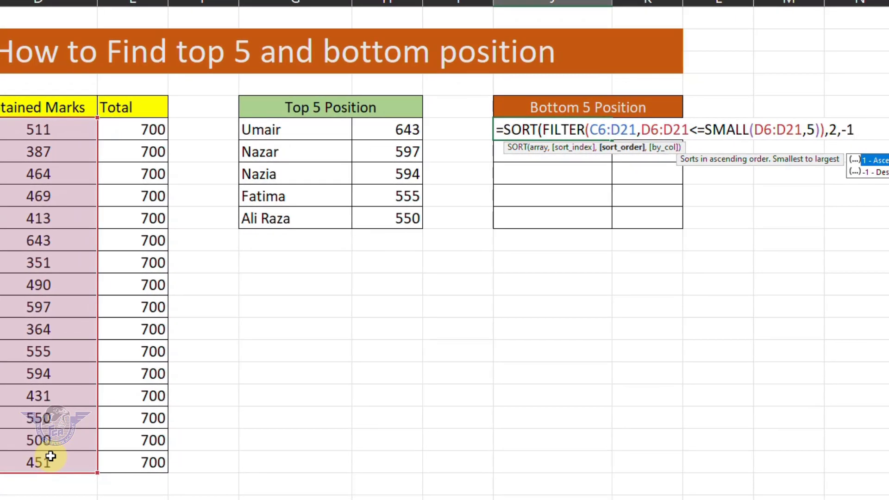
pyautogui.write(')')
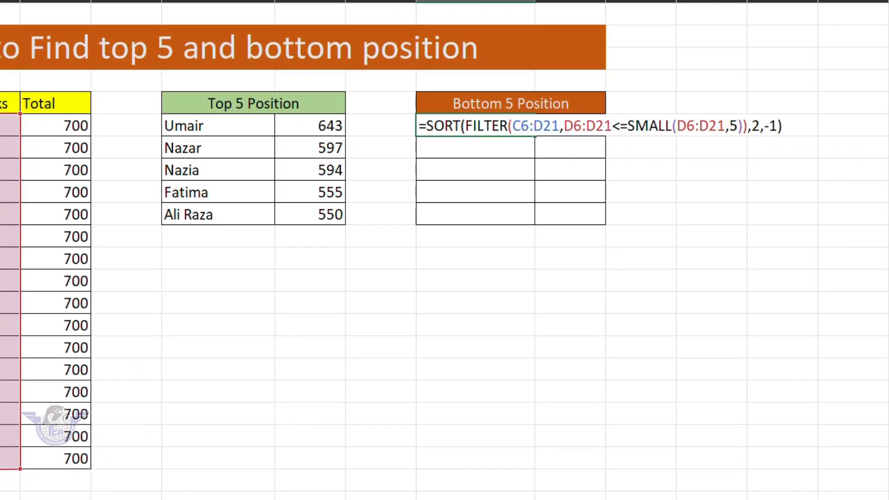
pyautogui.press('Return')
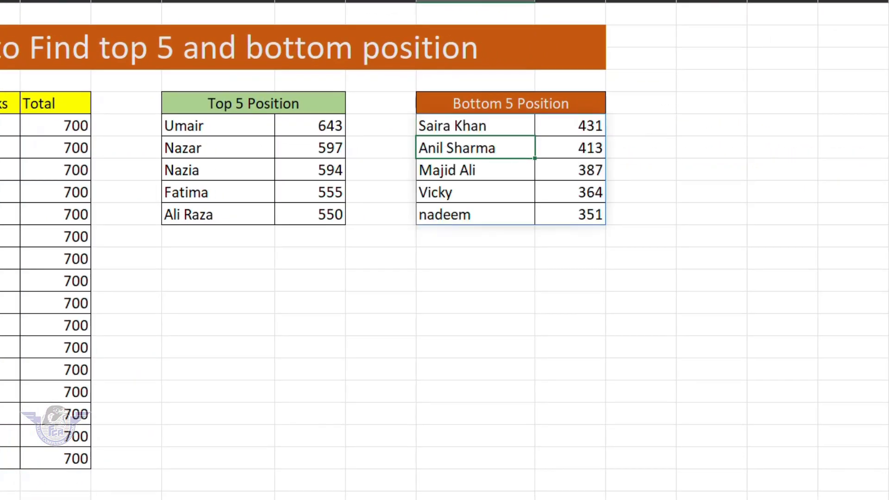